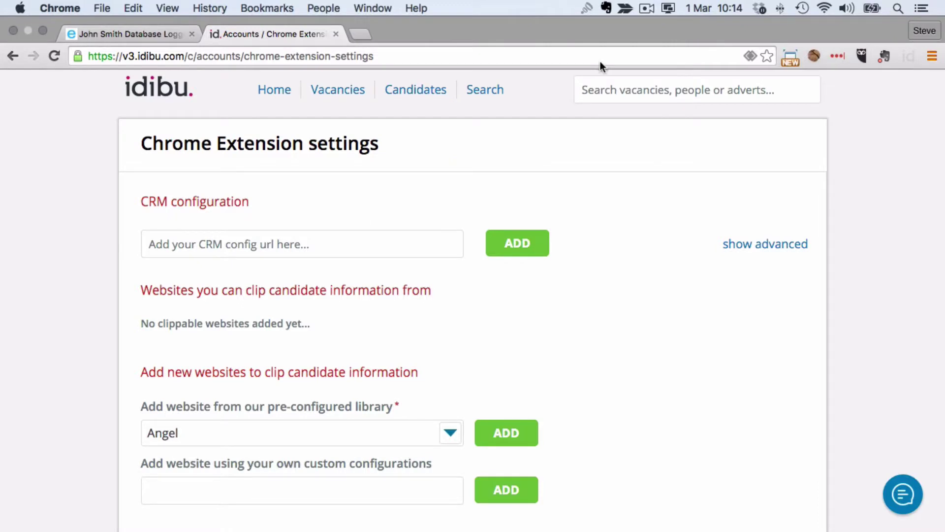
Step: Paste the CRM config URL into the Chrome Extension settings and add it as the CRM configuration
{"action": "left_click", "coordinate": [251, 234]}
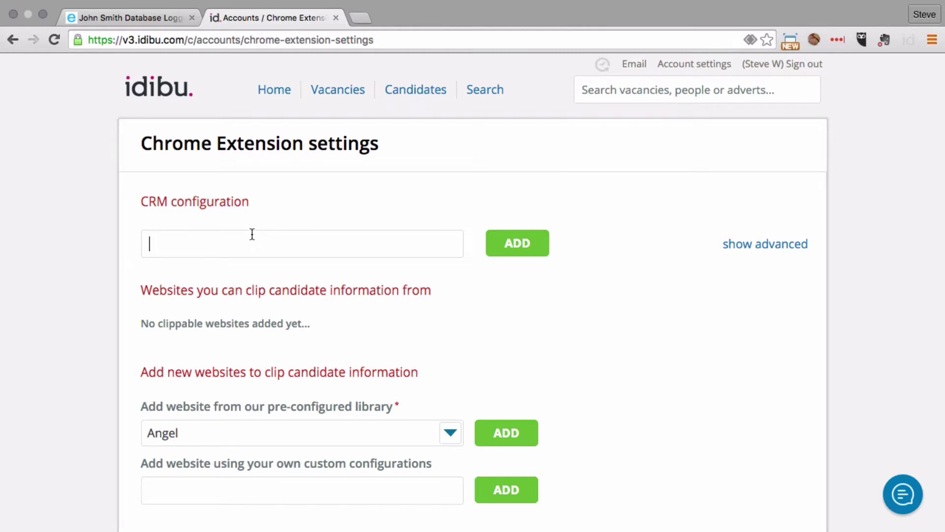
{"action": "right_click", "coordinate": [252, 234]}
{"action": "left_click", "coordinate": [285, 301]}
{"action": "left_click", "coordinate": [517, 243]}
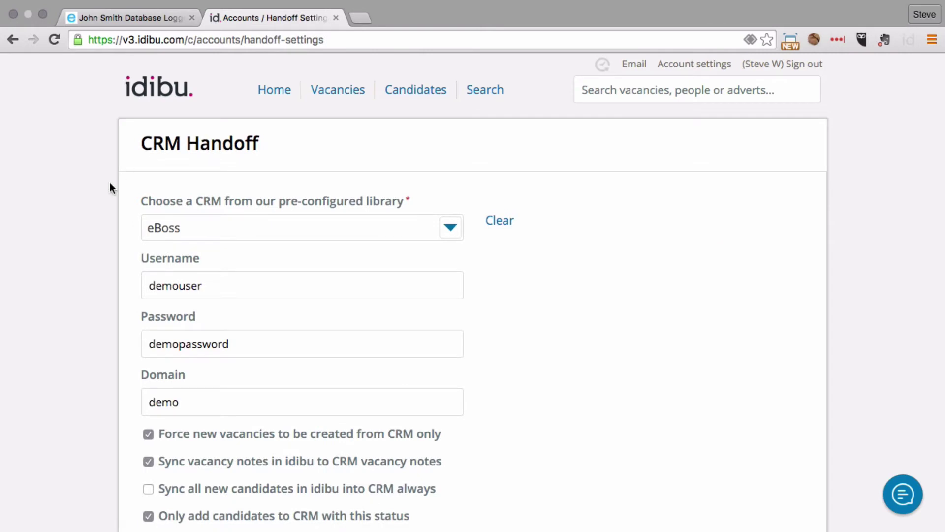
Step: Review the eBoss CRM handoff sync options and the candidate statuses available for adding candidates to the CRM
{"action": "scroll", "coordinate": [110, 182], "scroll_direction": "down", "scroll_amount": 5}
{"action": "scroll", "coordinate": [110, 182], "scroll_direction": "down", "scroll_amount": 1}
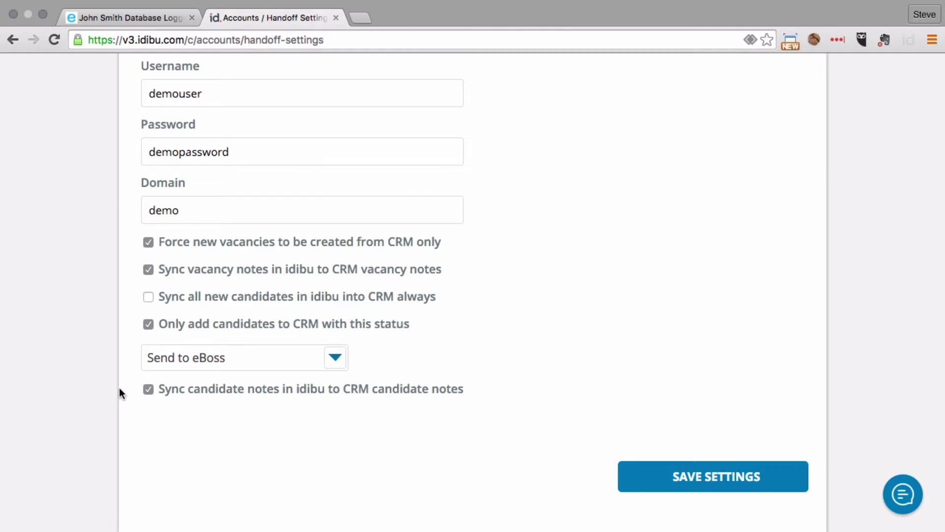
{"action": "left_click", "coordinate": [332, 357]}
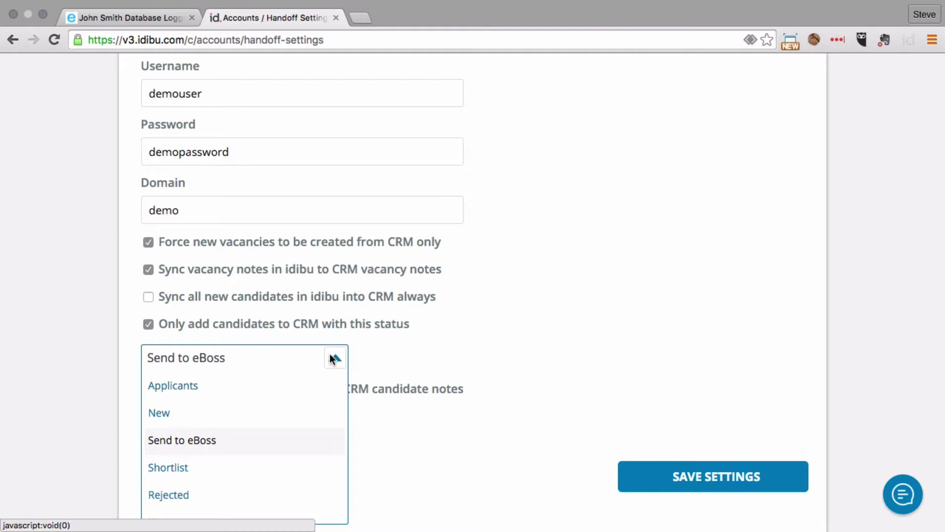
{"action": "left_click", "coordinate": [330, 353]}
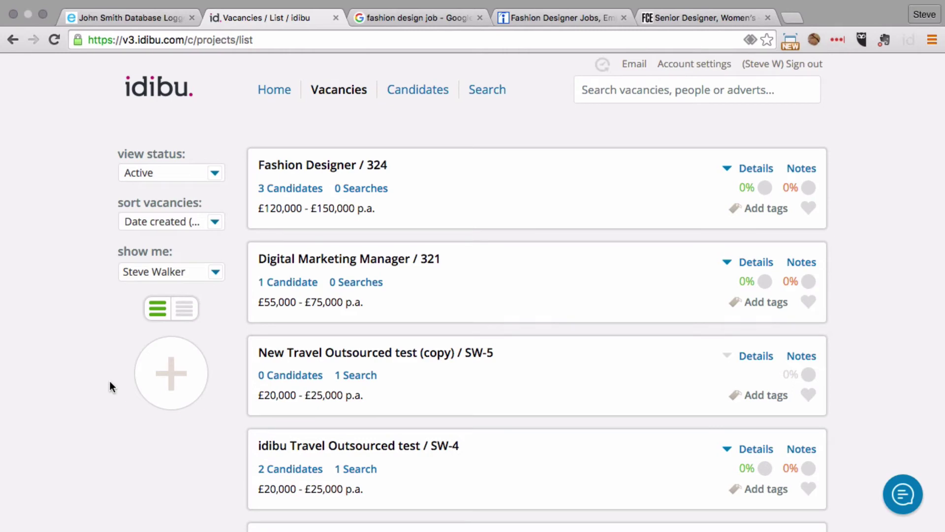
Step: Start a new vacancy and save the CAD Designer job in eBoss
{"action": "left_click", "coordinate": [169, 375]}
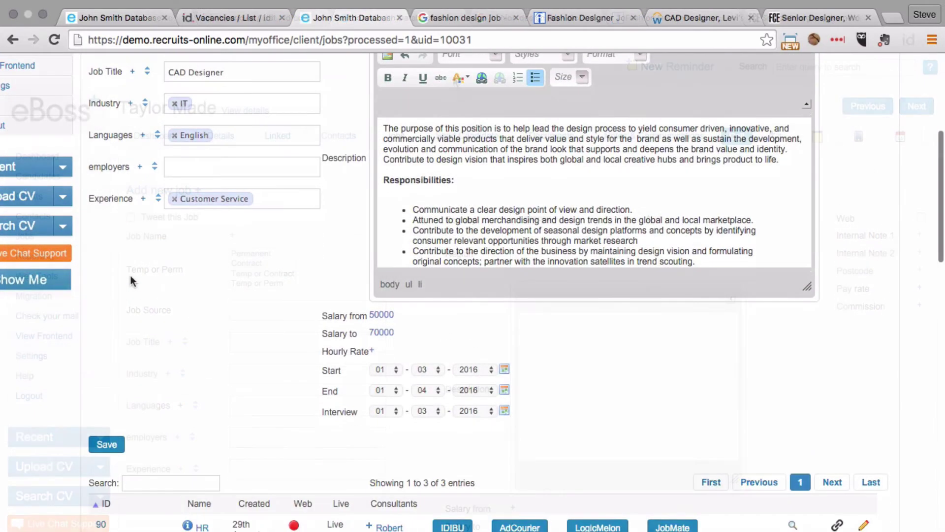
{"action": "left_click", "coordinate": [107, 444]}
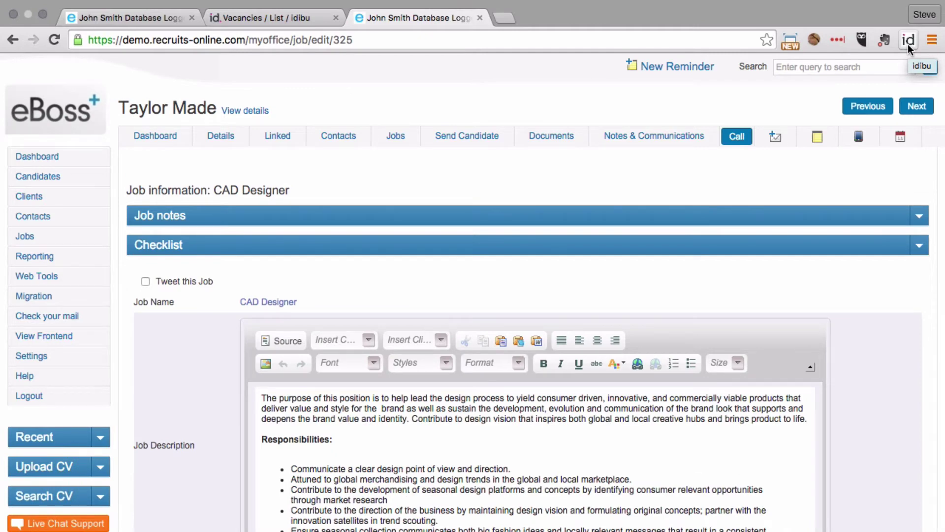
Step: Start posting out an advert for the CAD Designer job through the idibu extension and review its advert details
{"action": "left_click", "coordinate": [908, 40]}
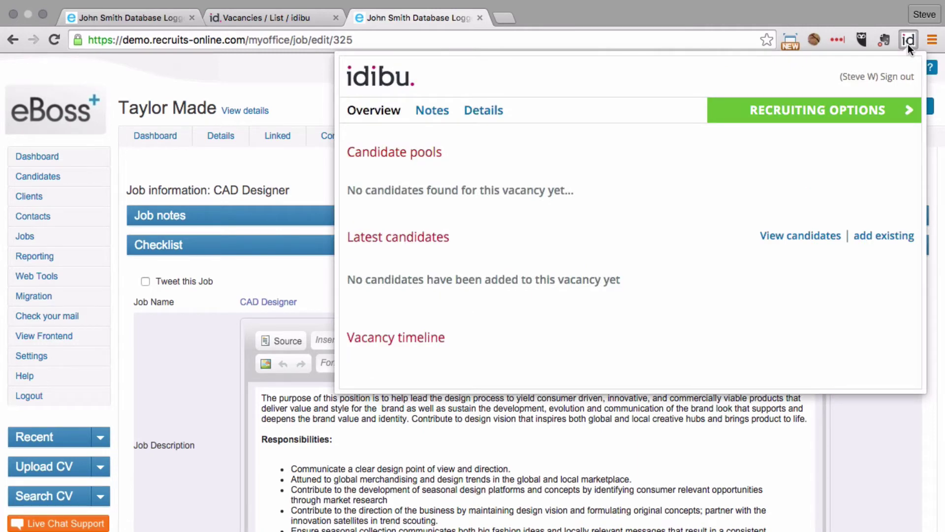
{"action": "left_click", "coordinate": [894, 115]}
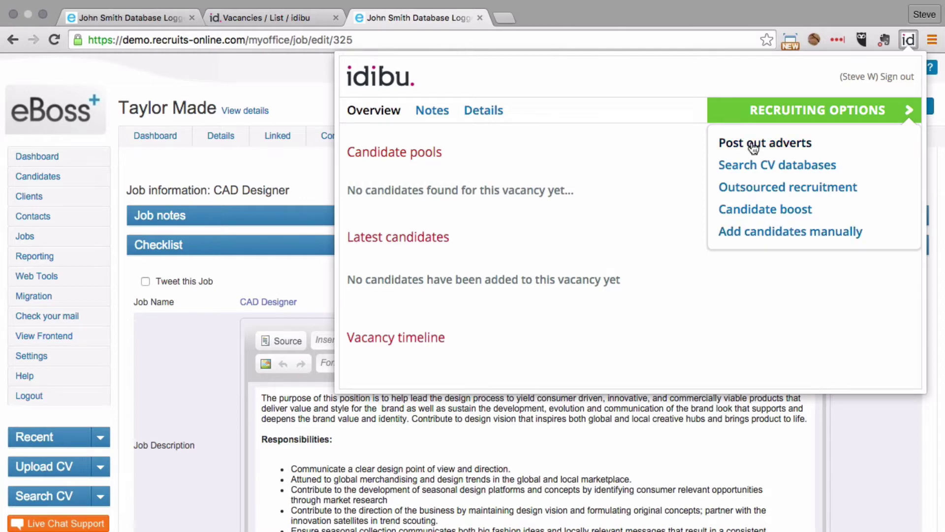
{"action": "left_click", "coordinate": [753, 146]}
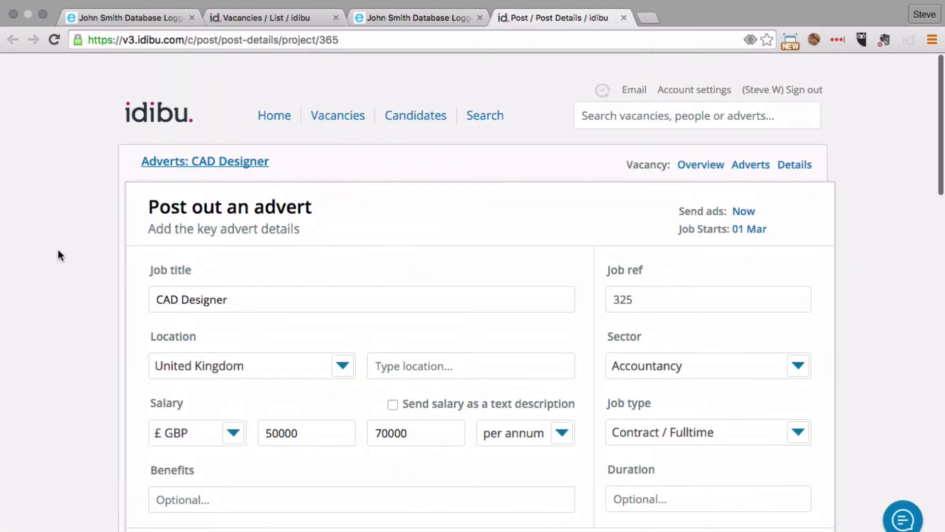
{"action": "scroll", "coordinate": [58, 249], "scroll_direction": "down", "scroll_amount": 15}
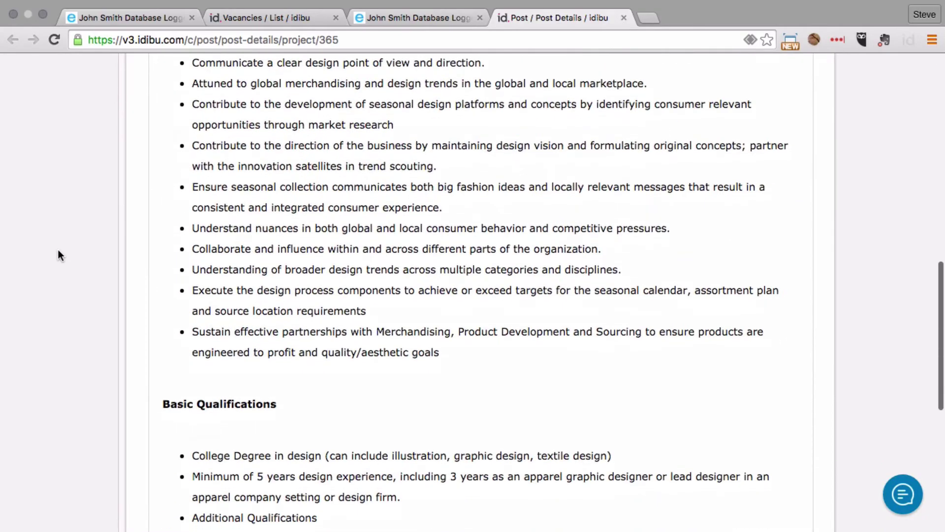
{"action": "scroll", "coordinate": [58, 249], "scroll_direction": "down", "scroll_amount": 8}
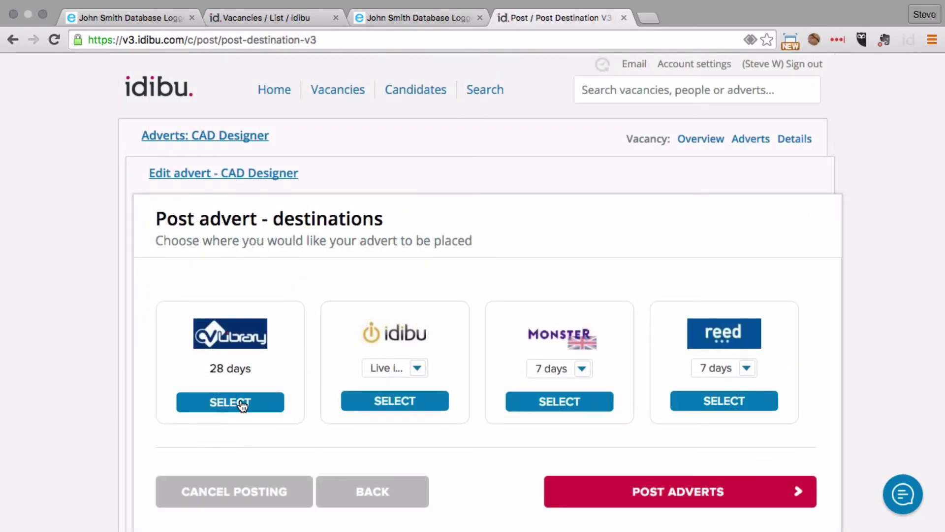
Step: Select CV-Library, idibu, Monster and Reed as the advert destinations and post the adverts
{"action": "left_click", "coordinate": [243, 401]}
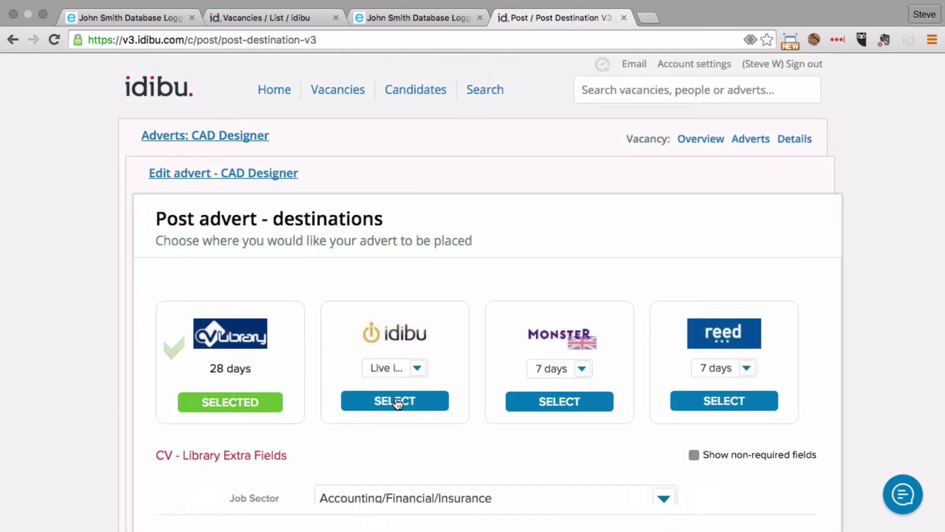
{"action": "left_click", "coordinate": [398, 403]}
{"action": "left_click", "coordinate": [570, 401]}
{"action": "left_click", "coordinate": [694, 400]}
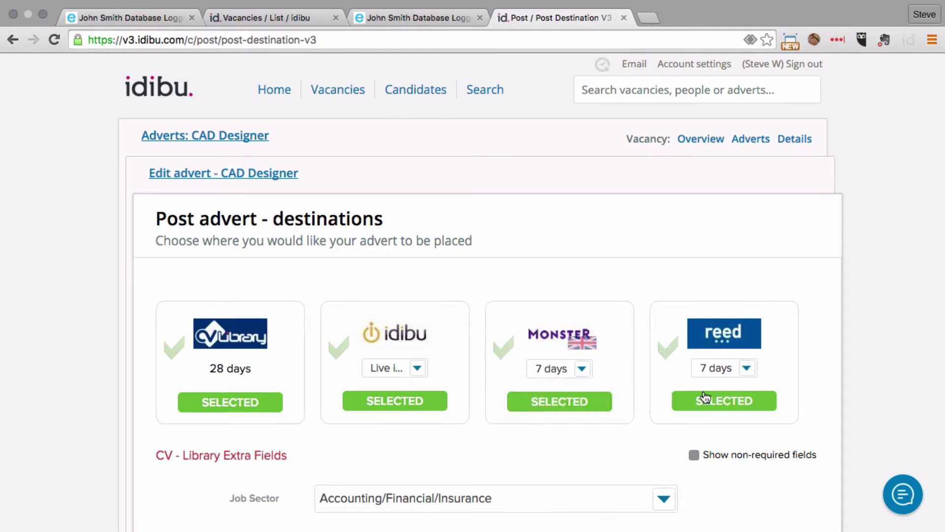
{"action": "scroll", "coordinate": [689, 467], "scroll_direction": "down", "scroll_amount": 15}
{"action": "left_click", "coordinate": [687, 496]}
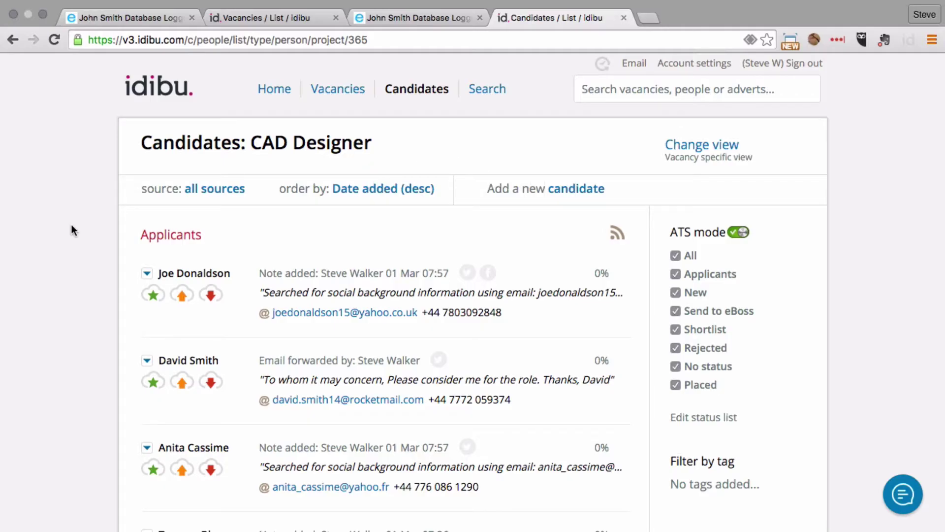
Step: Preview the profiles of the first two CAD Designer applicants and give the first one the Send to eBoss status
{"action": "scroll", "coordinate": [72, 226], "scroll_direction": "down", "scroll_amount": 3}
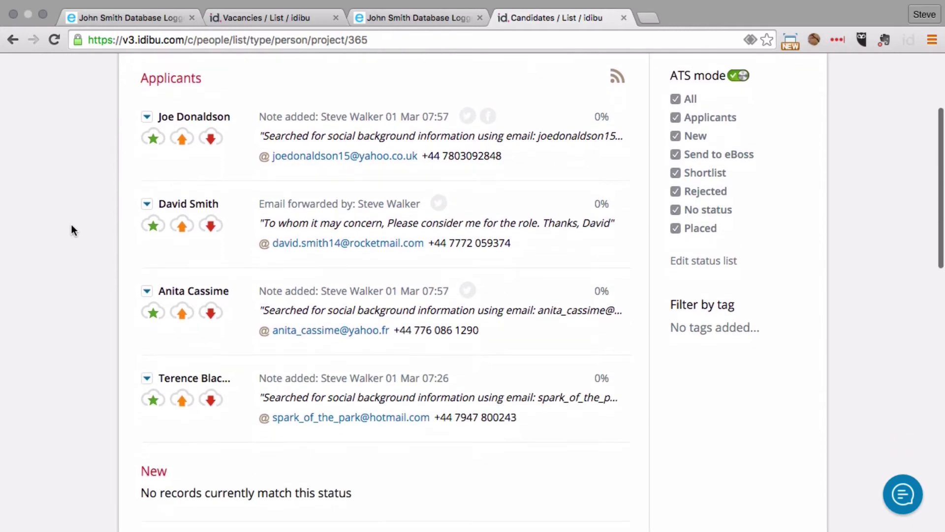
{"action": "left_click", "coordinate": [147, 118]}
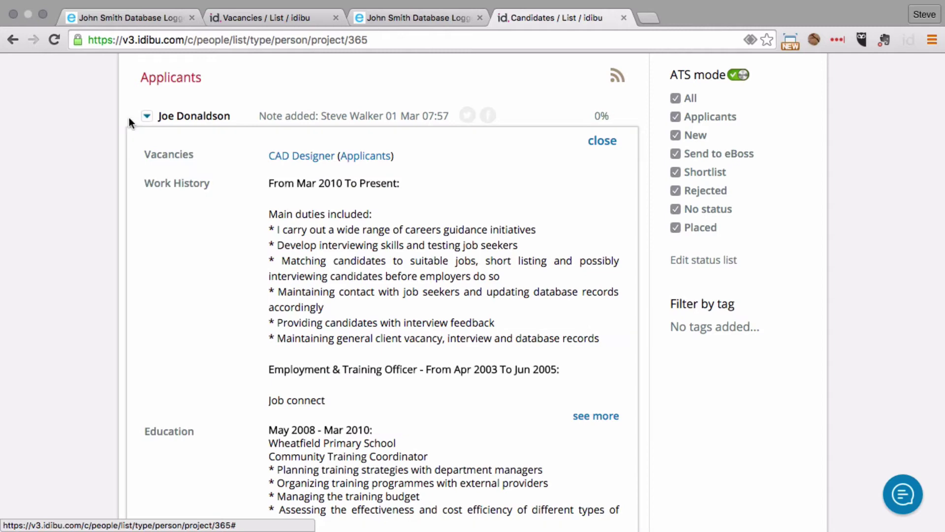
{"action": "left_click", "coordinate": [104, 123]}
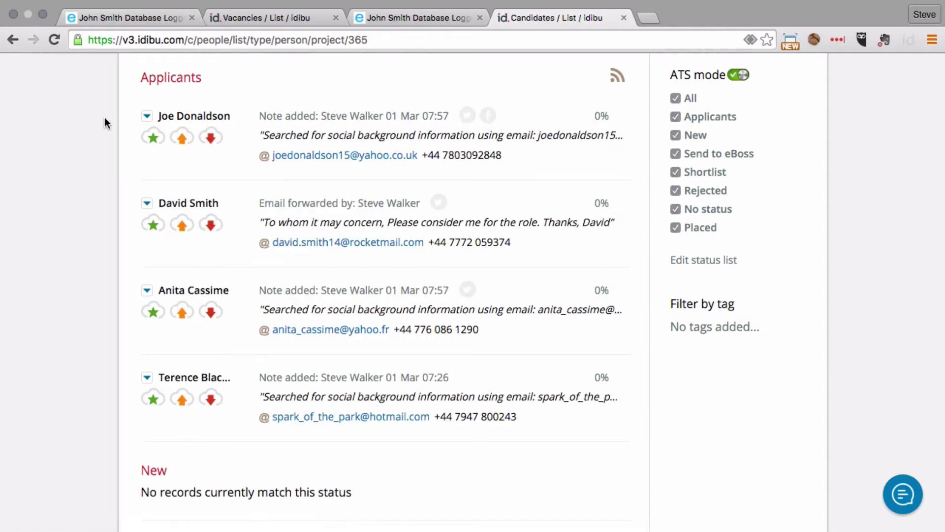
{"action": "left_click", "coordinate": [152, 136]}
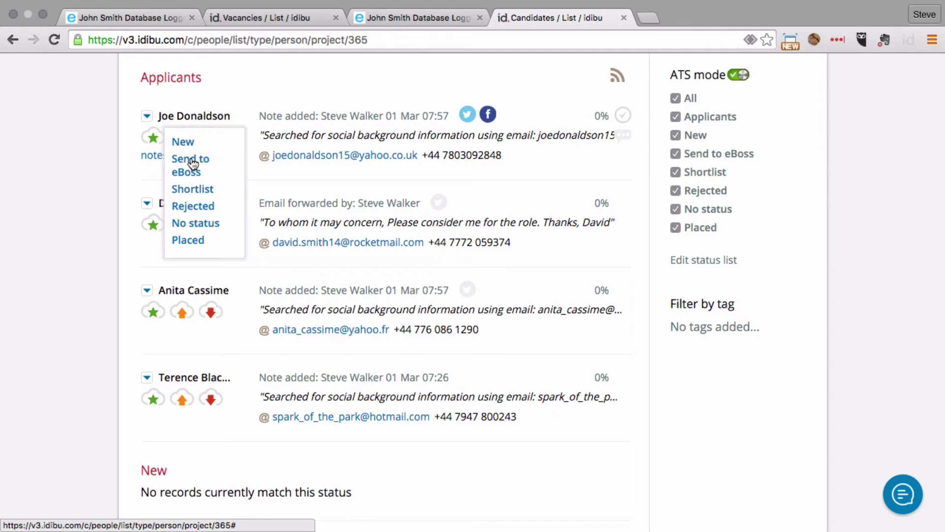
{"action": "left_click", "coordinate": [193, 162]}
{"action": "left_click", "coordinate": [147, 117]}
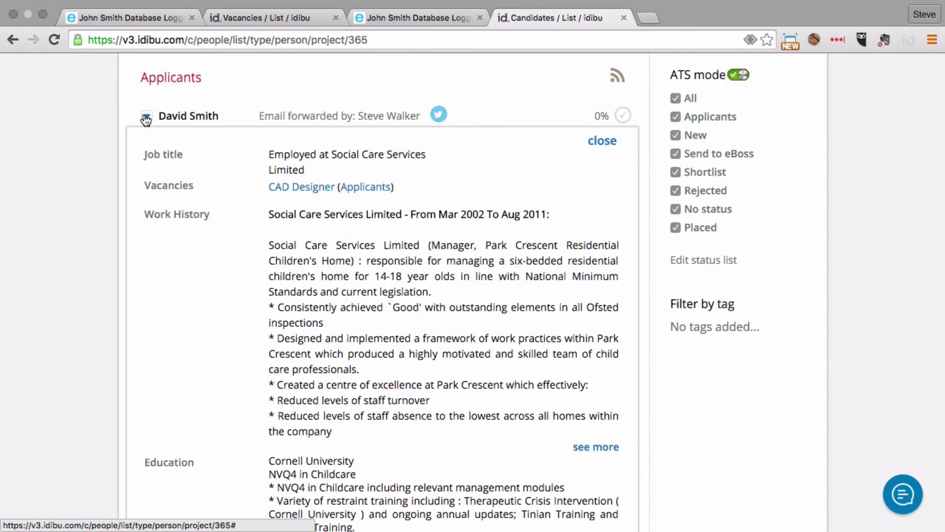
{"action": "left_click", "coordinate": [108, 123]}
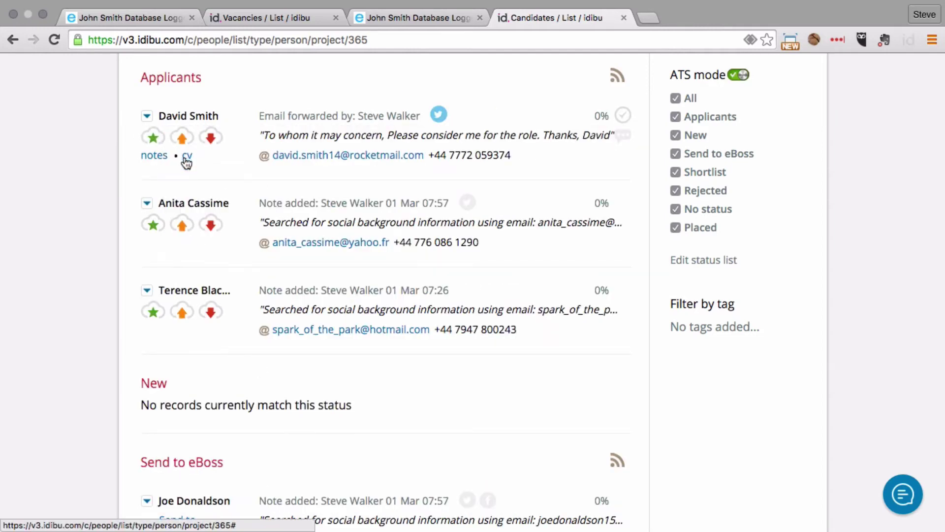
Step: Switch to eBoss, open the first candidate linked to the CAD Designer job and review their personal and employment details
{"action": "key", "text": "ctrl+shift+Tab"}
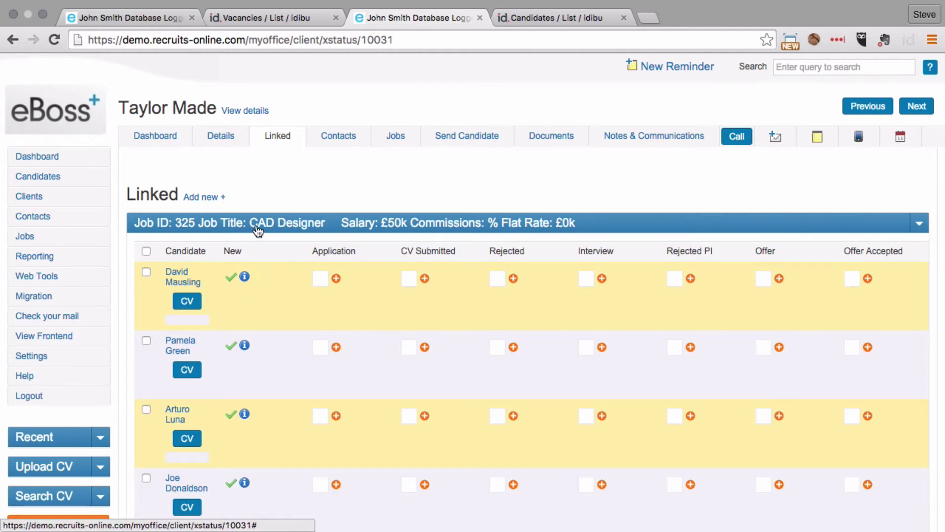
{"action": "left_click", "coordinate": [176, 276]}
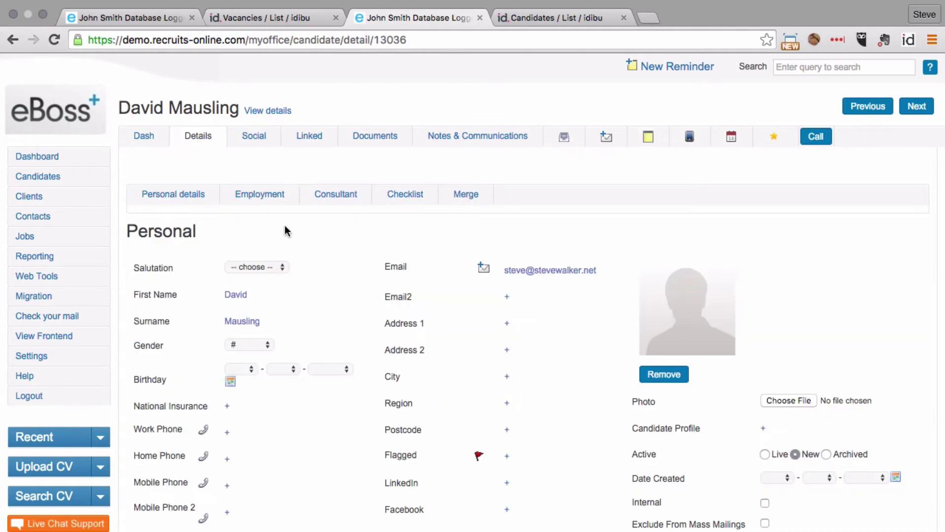
{"action": "scroll", "coordinate": [285, 232], "scroll_direction": "down", "scroll_amount": 15}
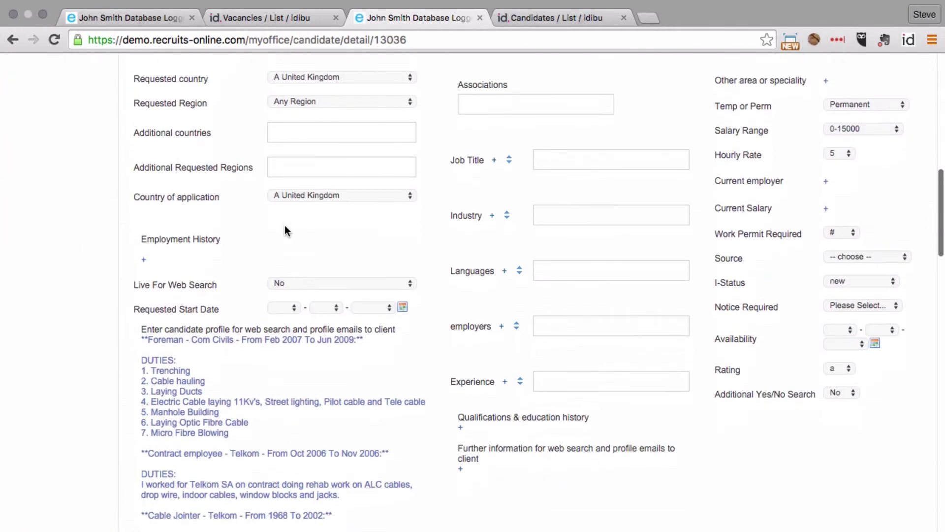
{"action": "scroll", "coordinate": [285, 227], "scroll_direction": "down", "scroll_amount": 5}
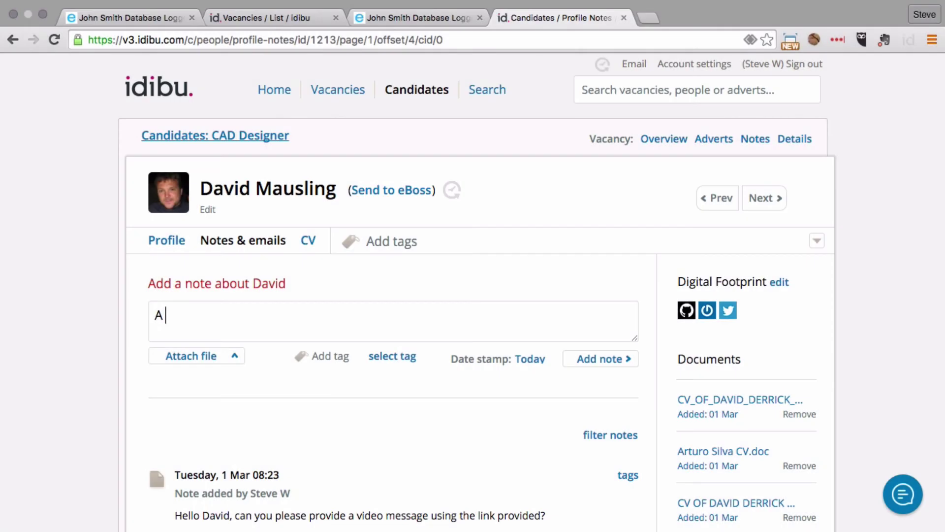
Step: Add the candidate note "A note that could be from the SMS plugin or any other candidate engagement tool offered by idibu..." in idibu
{"action": "type", "text": "note that coul"}
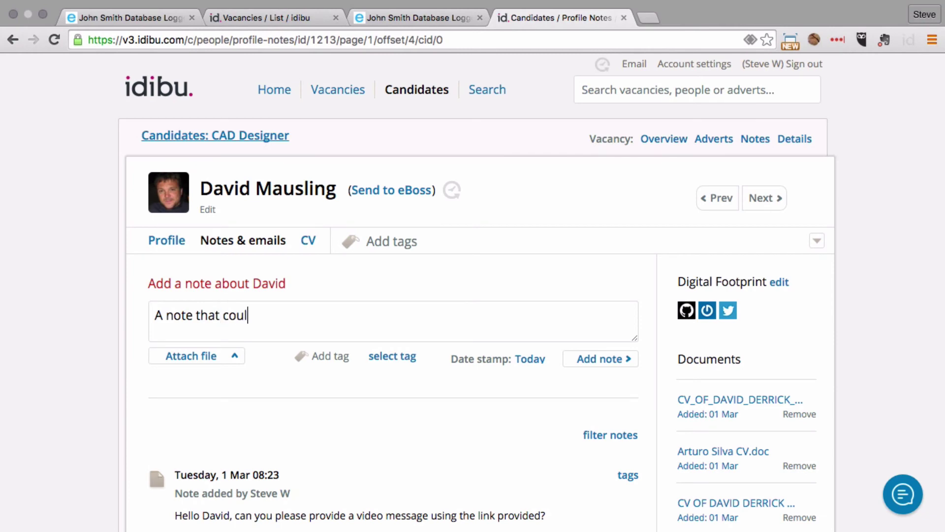
{"action": "type", "text": "d be from the "}
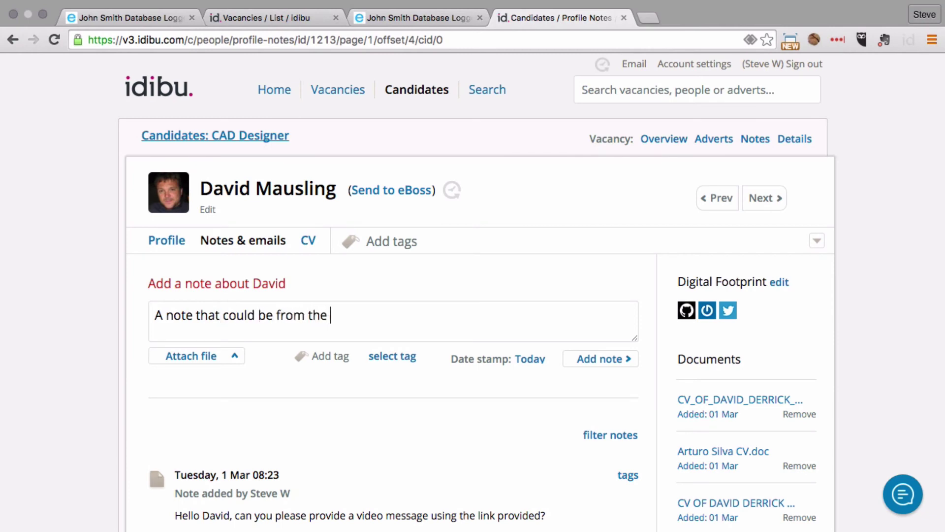
{"action": "type", "text": "SMS plugin "}
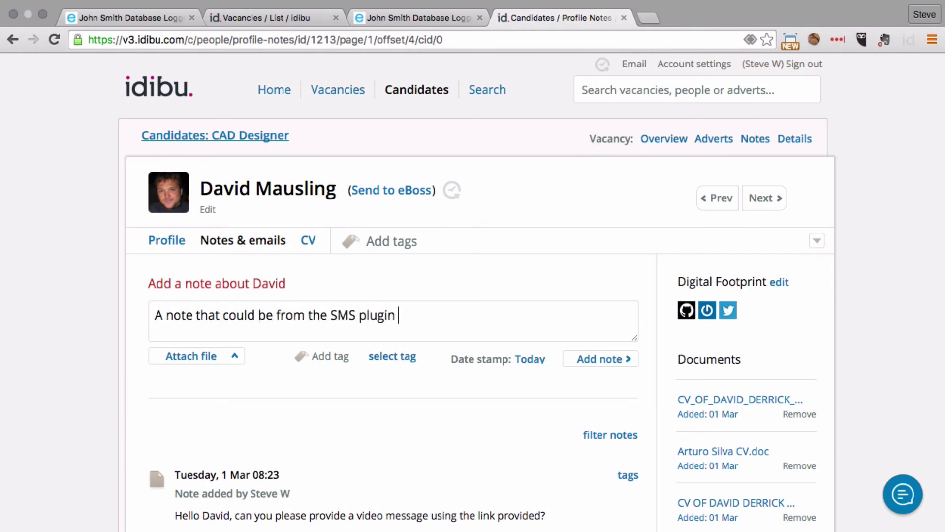
{"action": "type", "text": "or any other "}
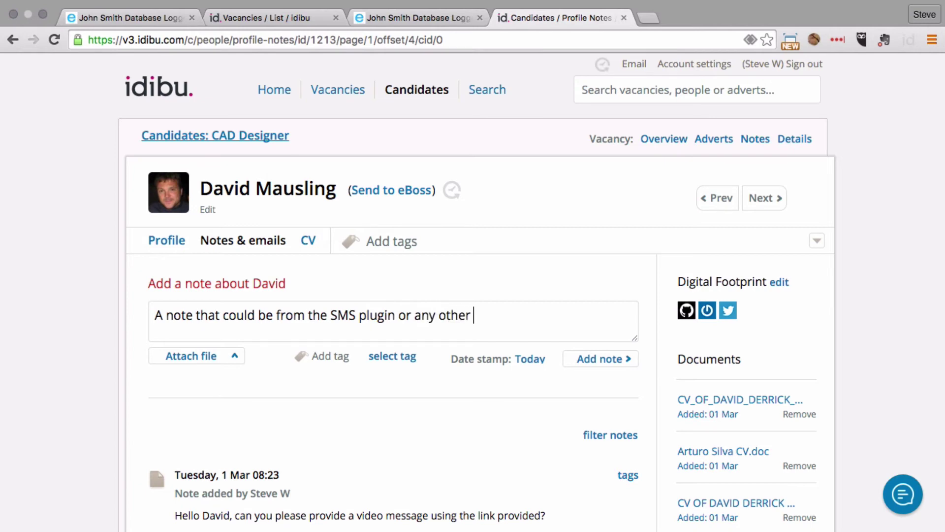
{"action": "type", "text": "candidate enga"}
{"action": "type", "text": "gem"}
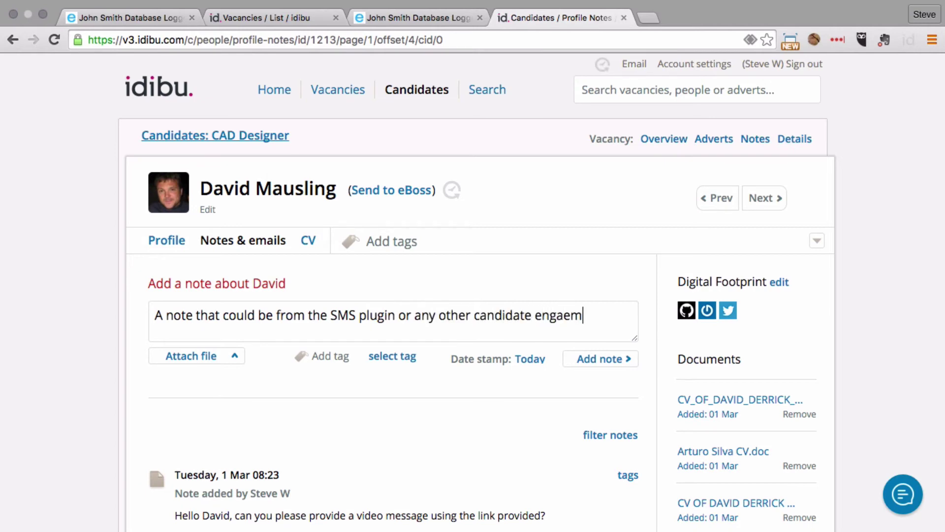
{"action": "key", "text": "BackSpace"}
{"action": "key", "text": "BackSpace"}
{"action": "key", "text": "BackSpace"}
{"action": "type", "text": "gement tool offered by idibu..."}
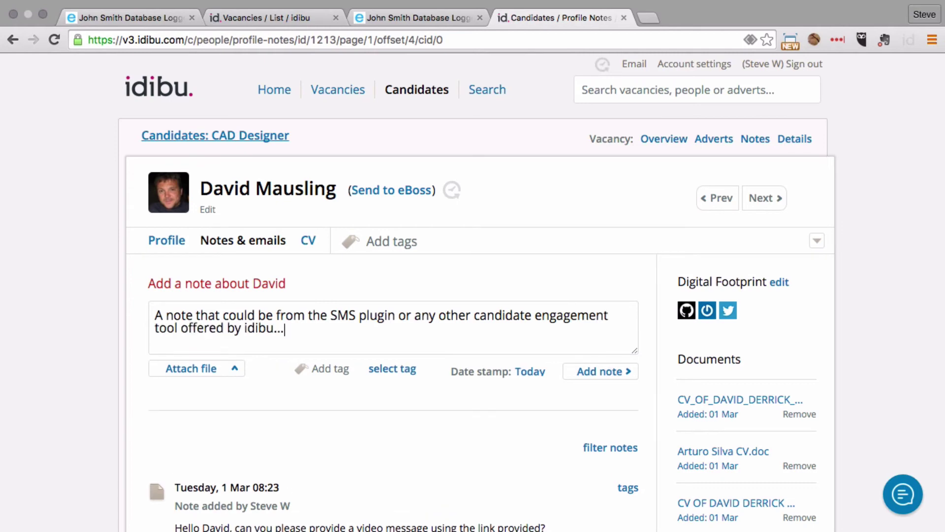
{"action": "left_click", "coordinate": [617, 372]}
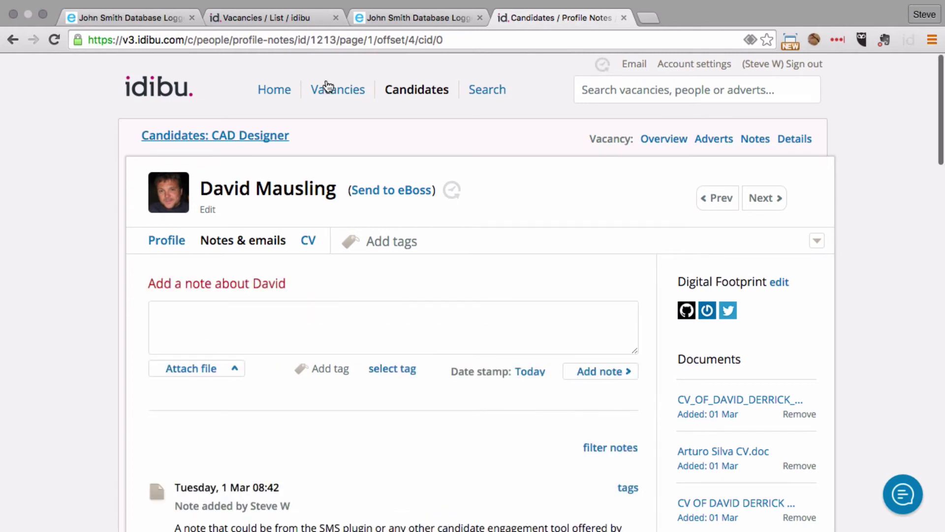
Step: Switch to the candidate's notes and communications in eBoss, reload them and check the synced notes
{"action": "left_click", "coordinate": [441, 19]}
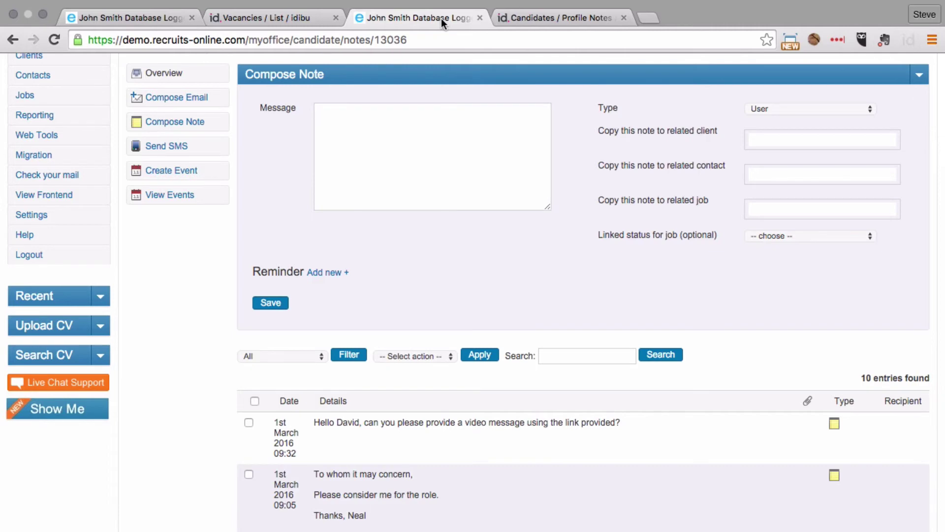
{"action": "key", "text": "super+r"}
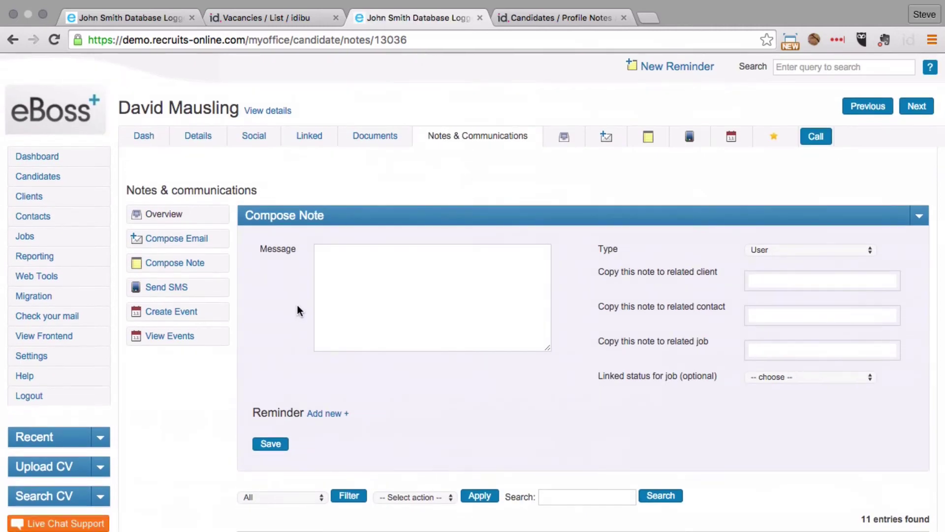
{"action": "scroll", "coordinate": [284, 288], "scroll_direction": "down", "scroll_amount": 7}
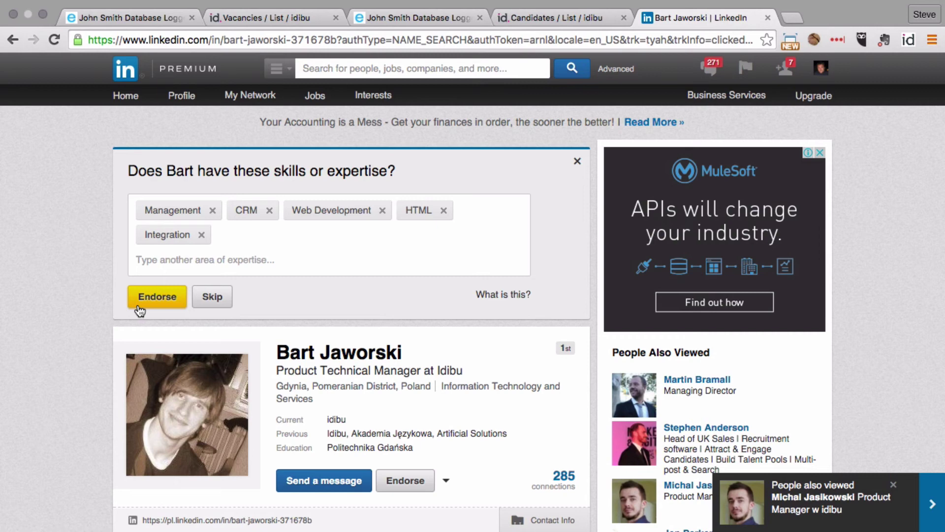
Step: Add the candidate from the open LinkedIn profile to idibu under the CAD Designer vacancy with the status Send to eBoss
{"action": "left_click", "coordinate": [909, 40]}
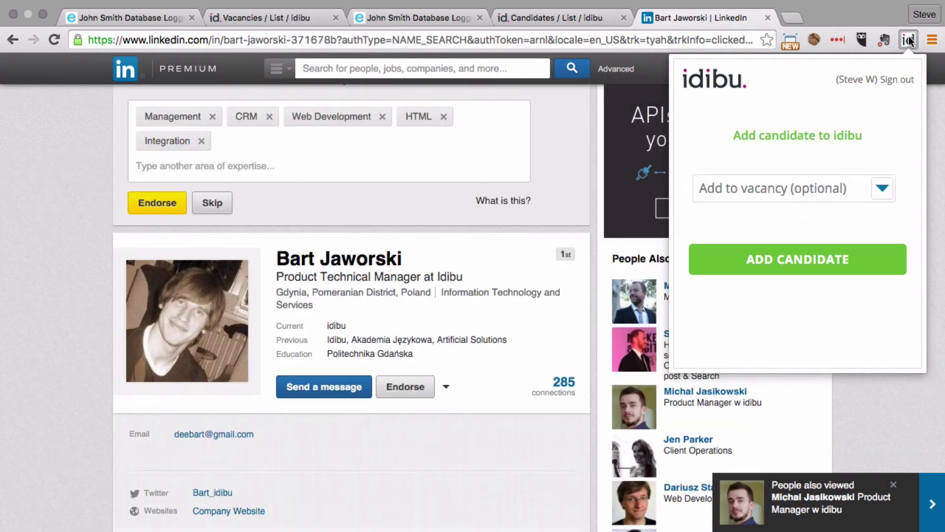
{"action": "left_click", "coordinate": [883, 186]}
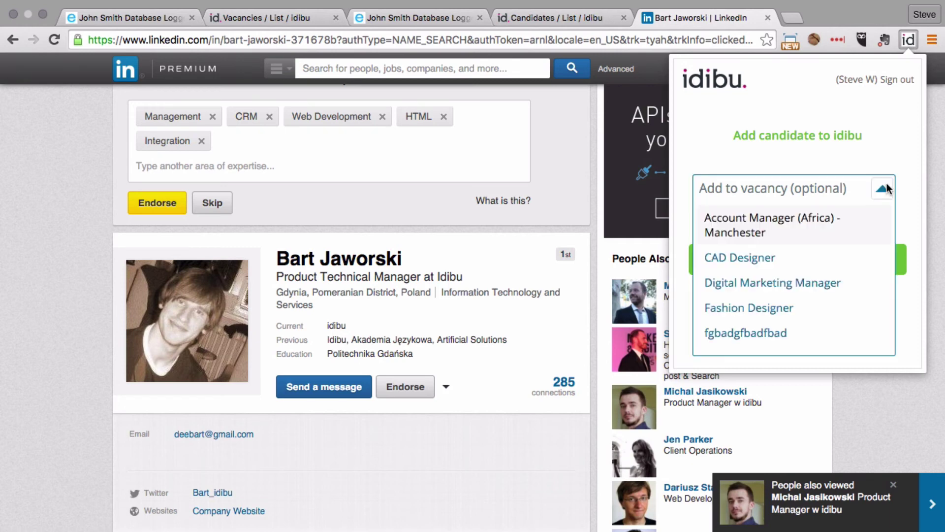
{"action": "left_click", "coordinate": [732, 268]}
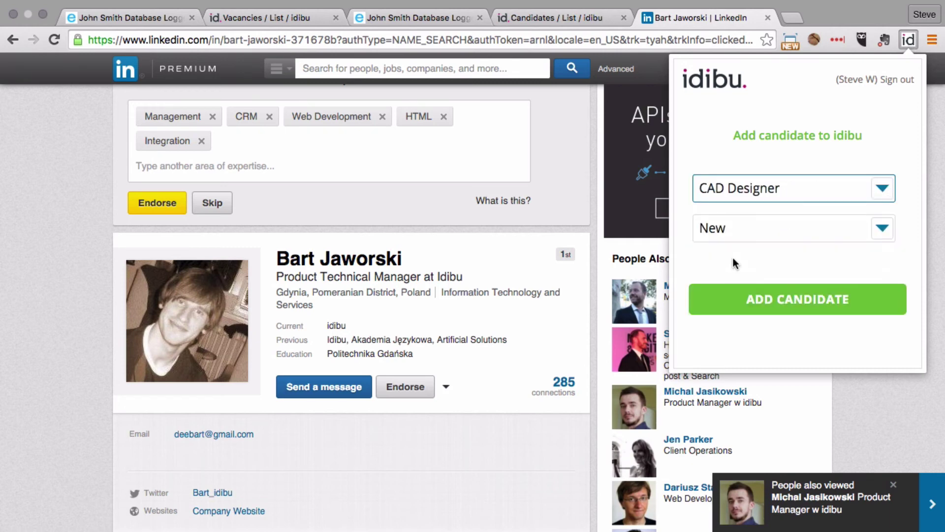
{"action": "left_click", "coordinate": [882, 229]}
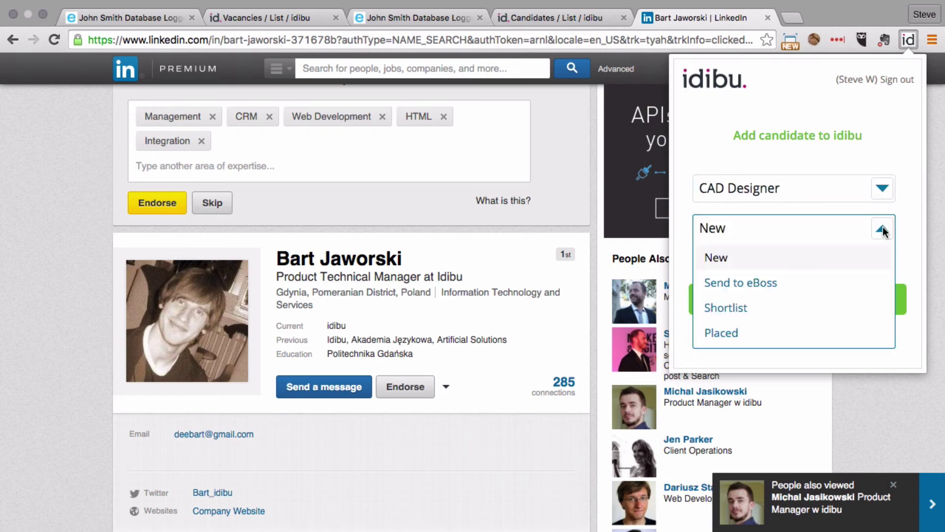
{"action": "left_click", "coordinate": [737, 282]}
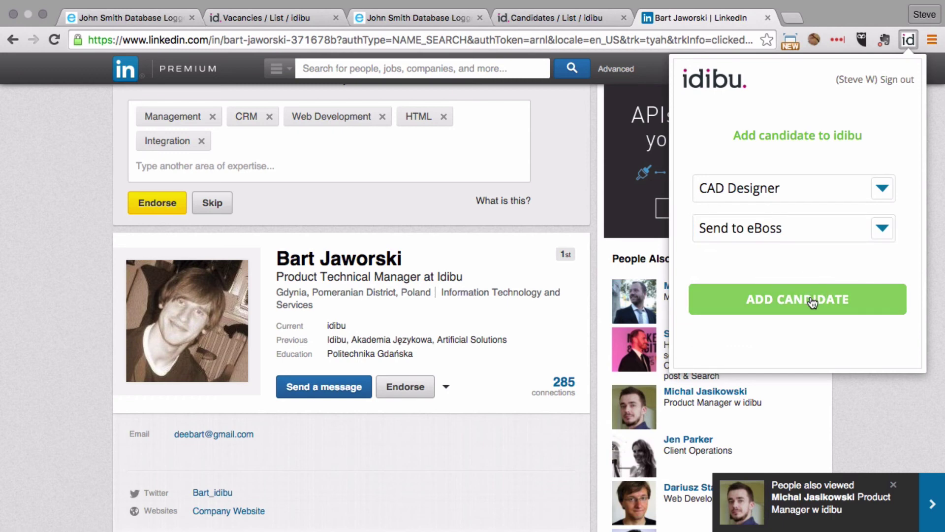
{"action": "left_click", "coordinate": [812, 300]}
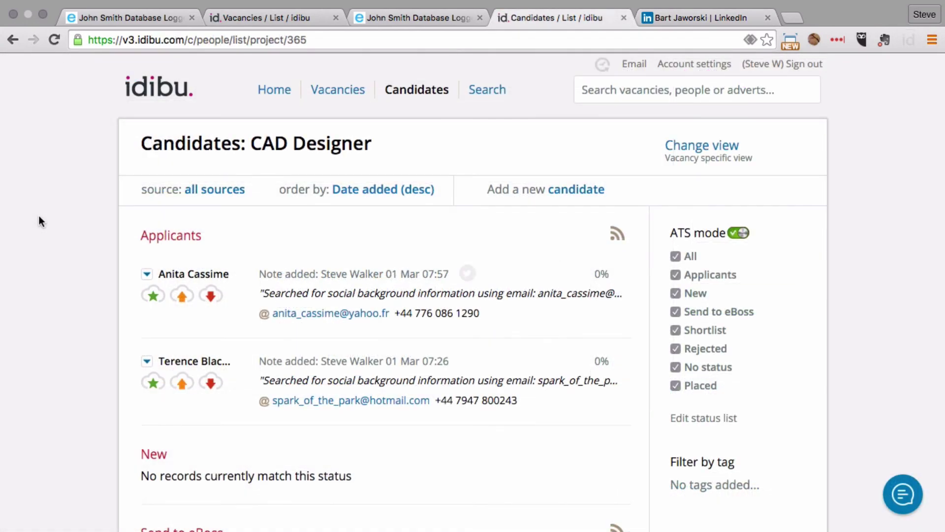
Step: Find the newly added candidate under Send to eBoss in idibu's CAD Designer candidate list and open their profile
{"action": "scroll", "coordinate": [39, 216], "scroll_direction": "down", "scroll_amount": 1}
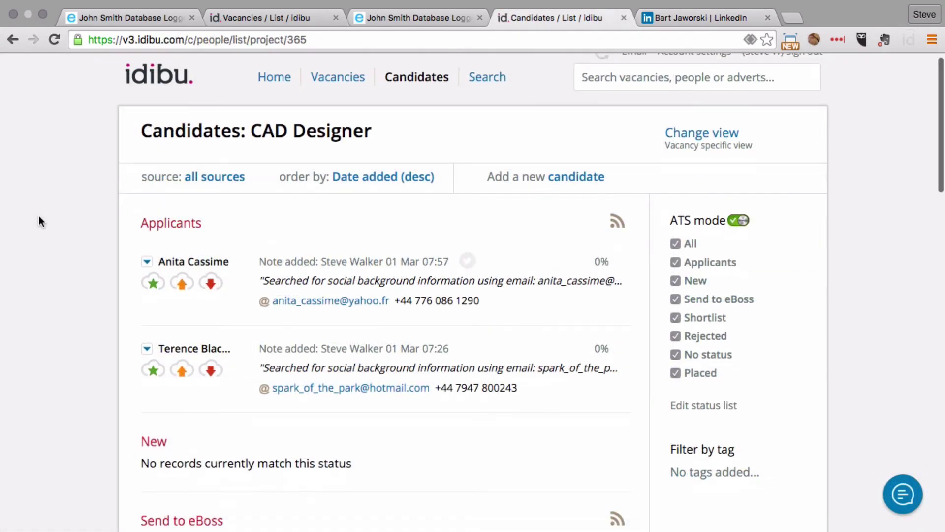
{"action": "scroll", "coordinate": [40, 216], "scroll_direction": "down", "scroll_amount": 8}
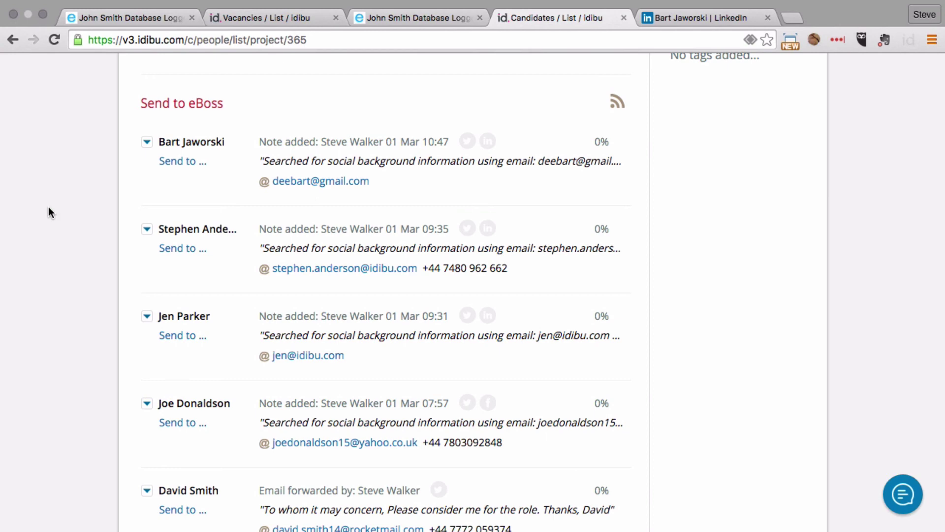
{"action": "left_click", "coordinate": [180, 142]}
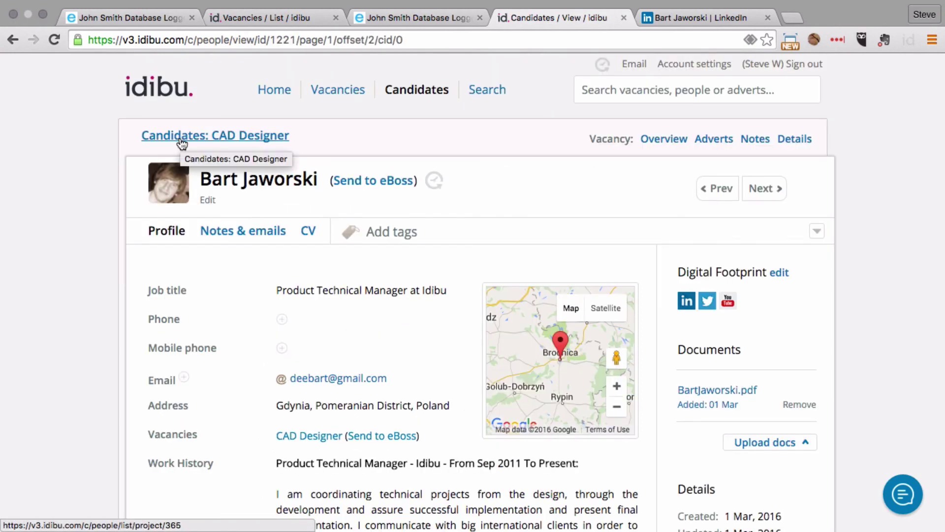
Step: Switch to eBoss, refresh the candidate list and open the details of the candidate imported from LinkedIn
{"action": "left_click", "coordinate": [423, 15]}
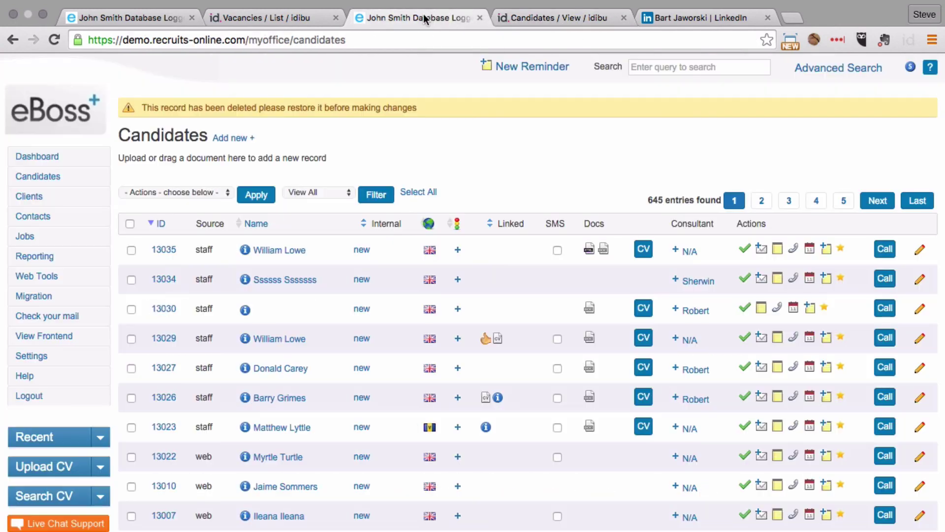
{"action": "left_click", "coordinate": [40, 179]}
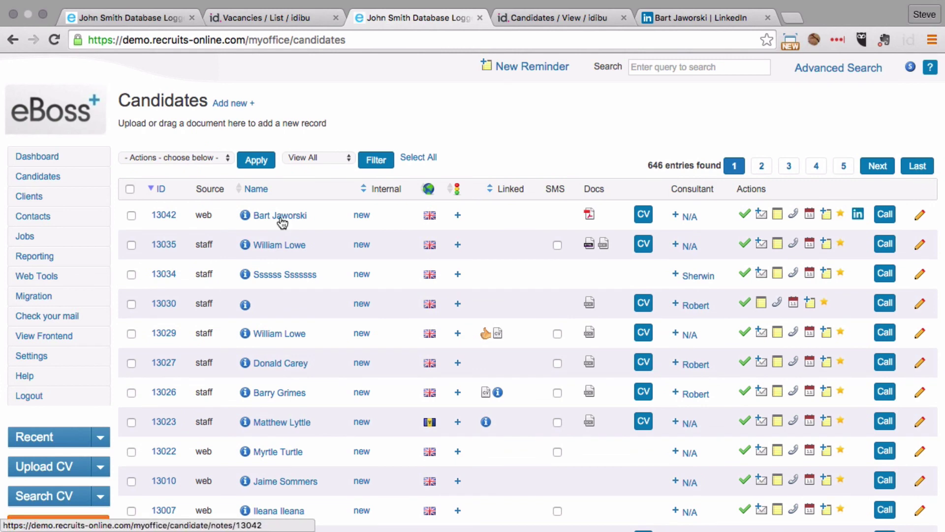
{"action": "left_click", "coordinate": [280, 217]}
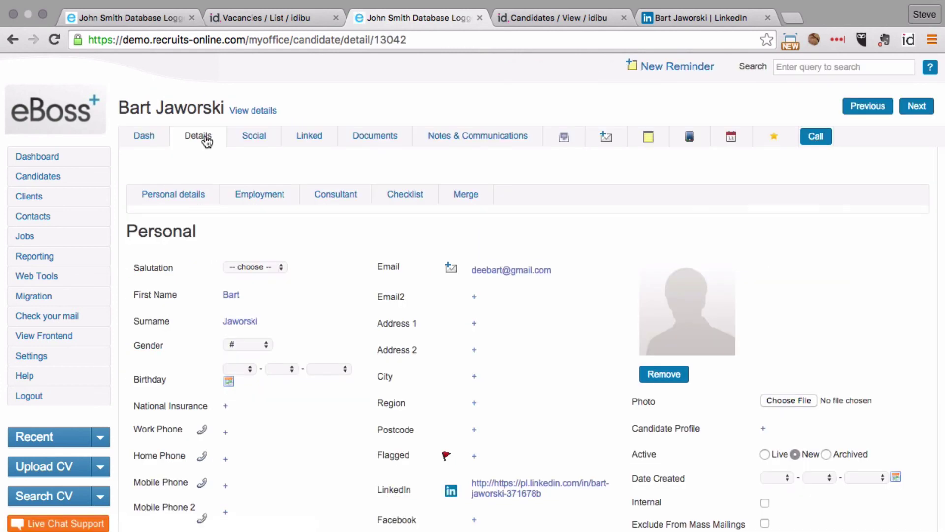